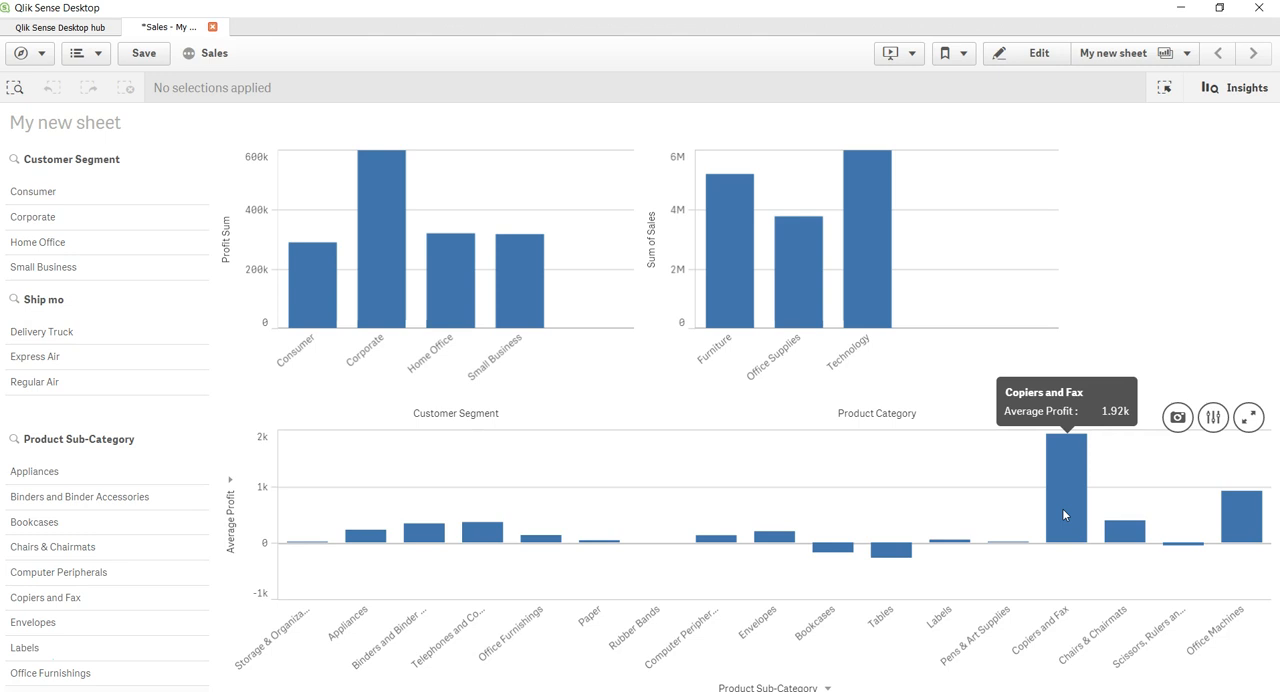
# Enter edit mode on the sheet and apply the pending chart changes
pyautogui.click(1039, 53)
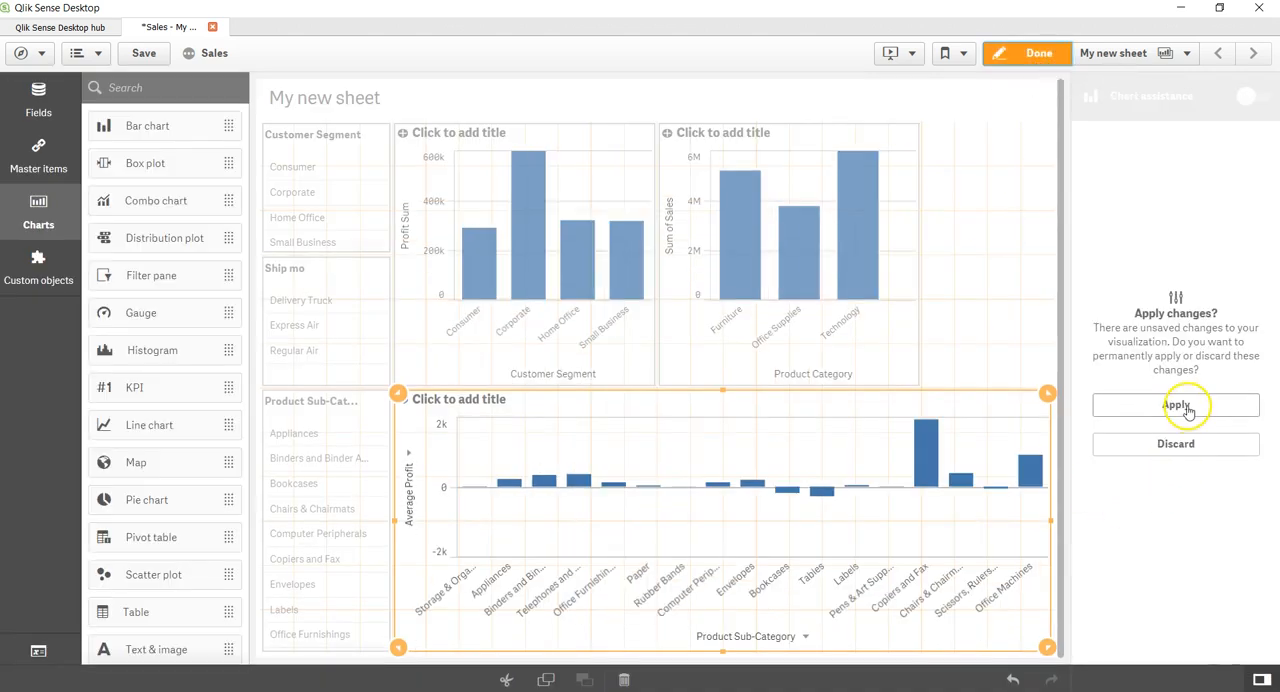
pyautogui.click(1172, 408)
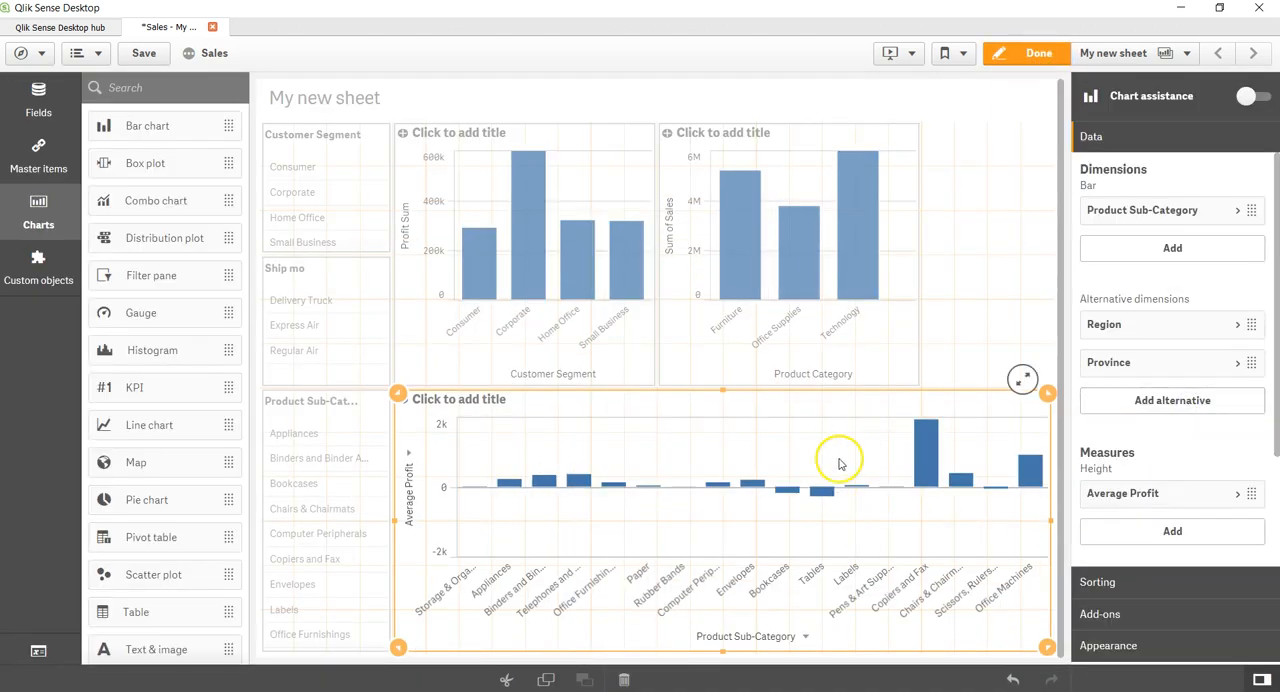
pyautogui.moveTo(1015, 390)
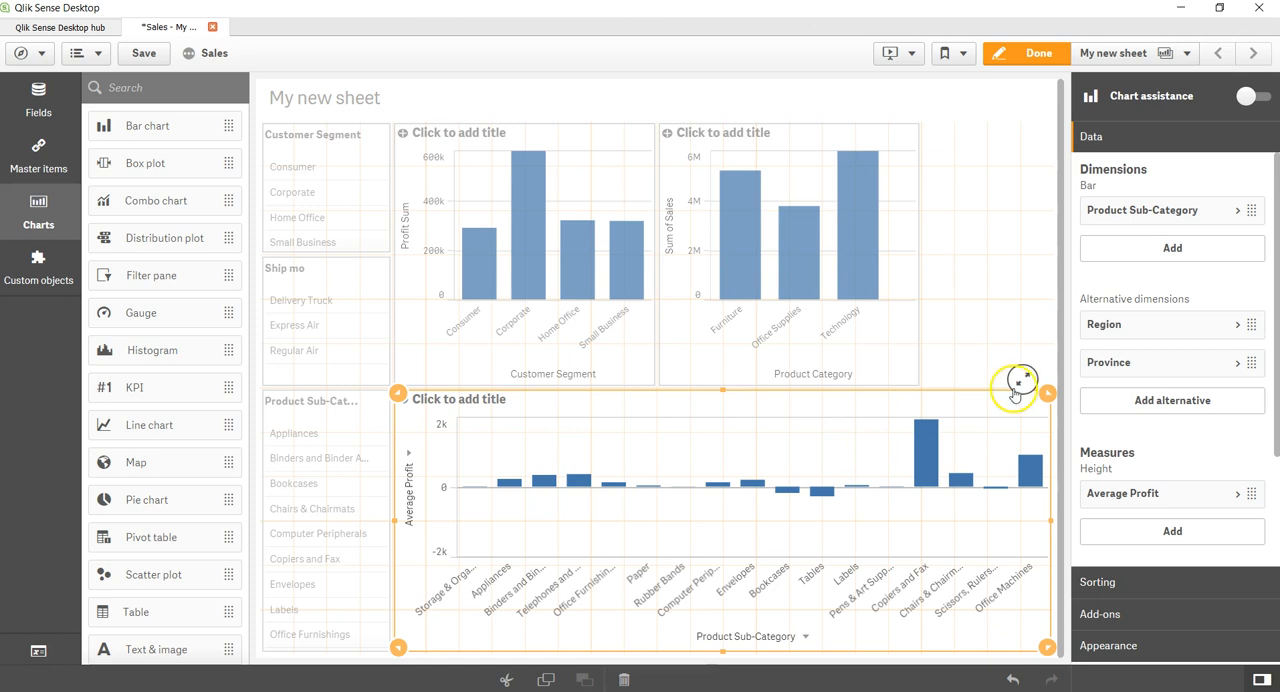
pyautogui.scroll(-3, 1183, 438)
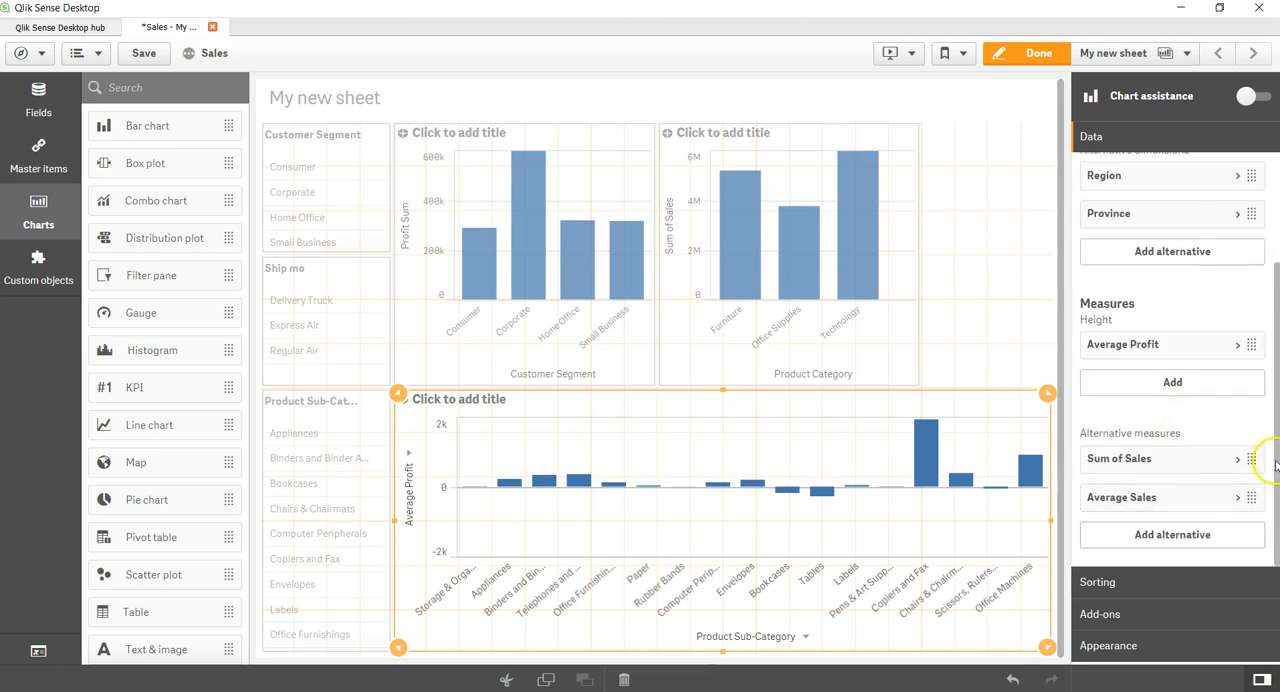
# Turn on value labels under Appearance > Presentation for the Product Sub-Category chart
pyautogui.click(1108, 646)
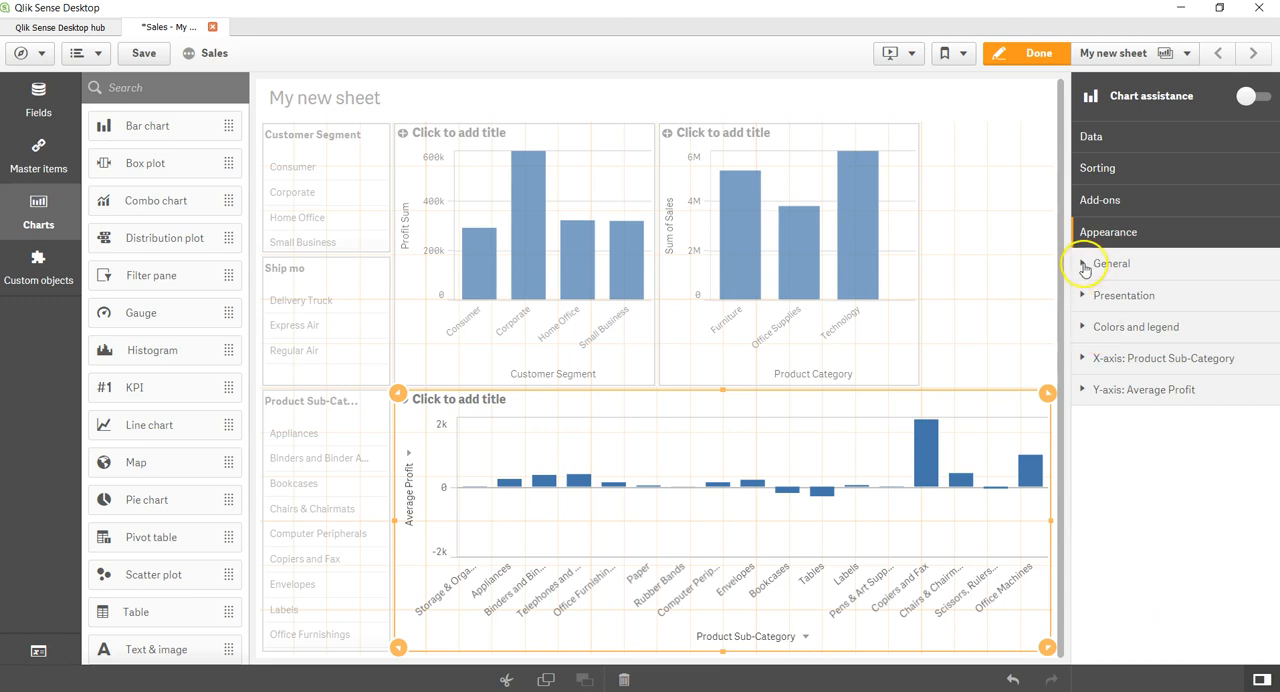
pyautogui.click(1085, 264)
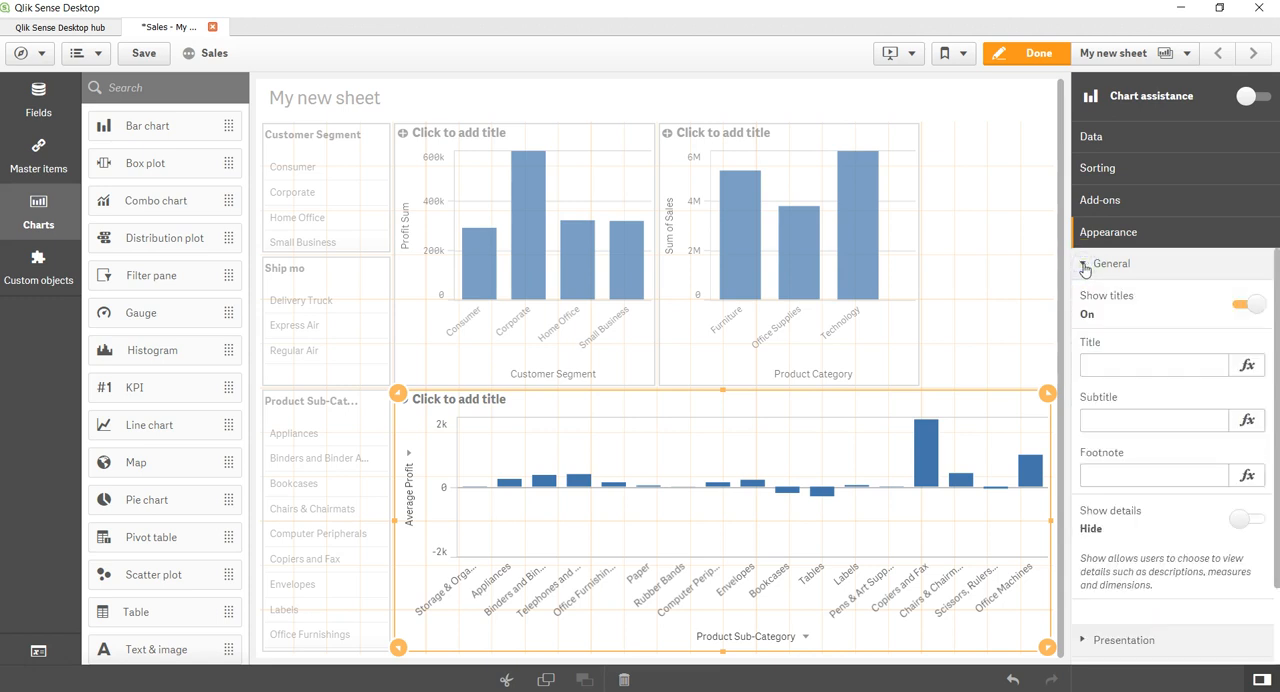
pyautogui.click(1085, 266)
pyautogui.click(1092, 294)
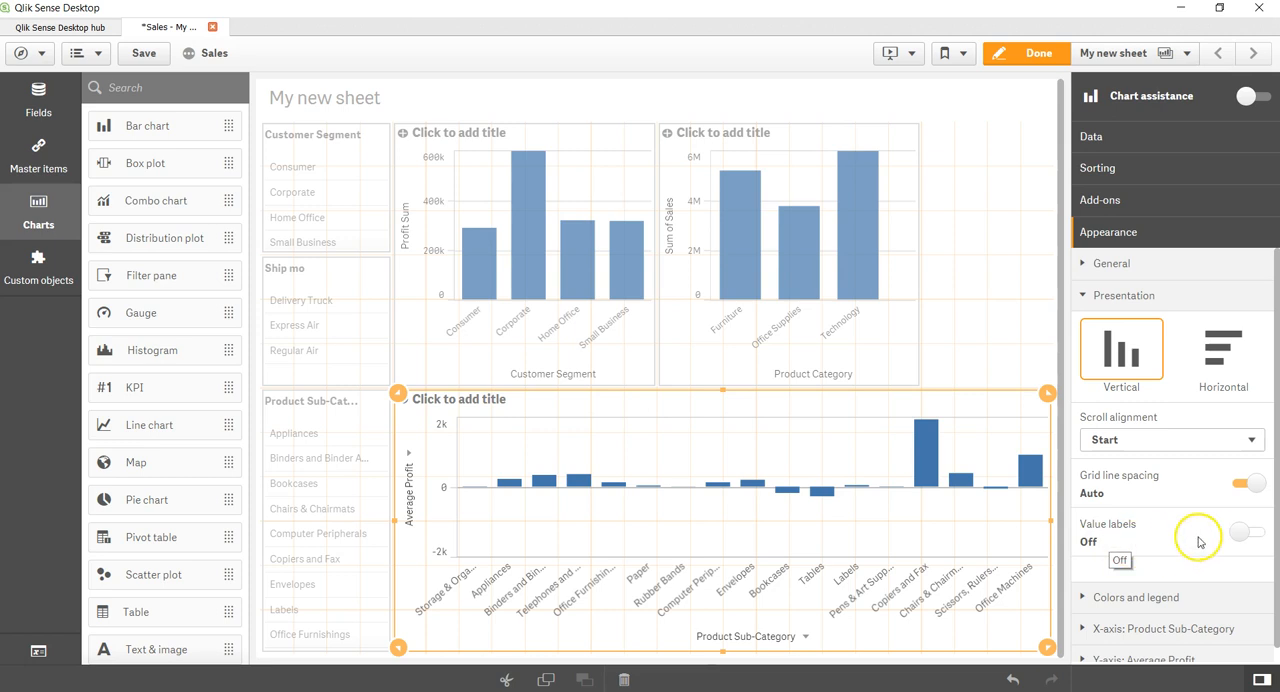
pyautogui.click(1242, 532)
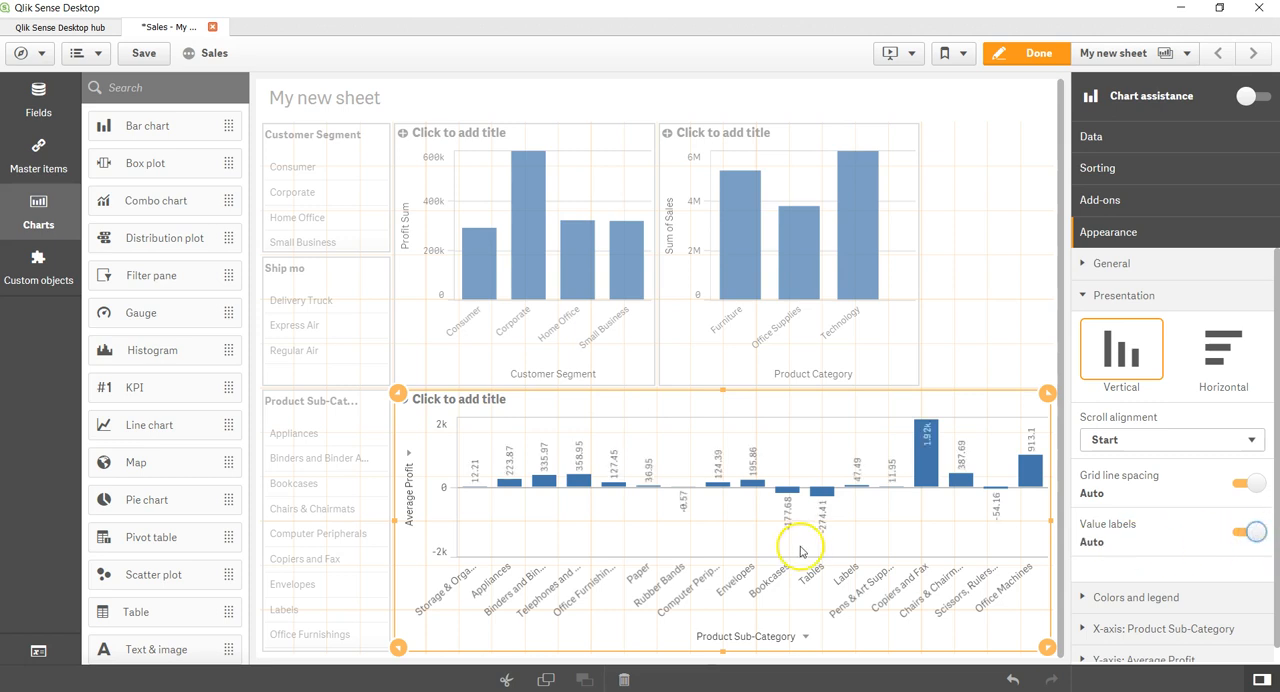
pyautogui.moveTo(852, 528)
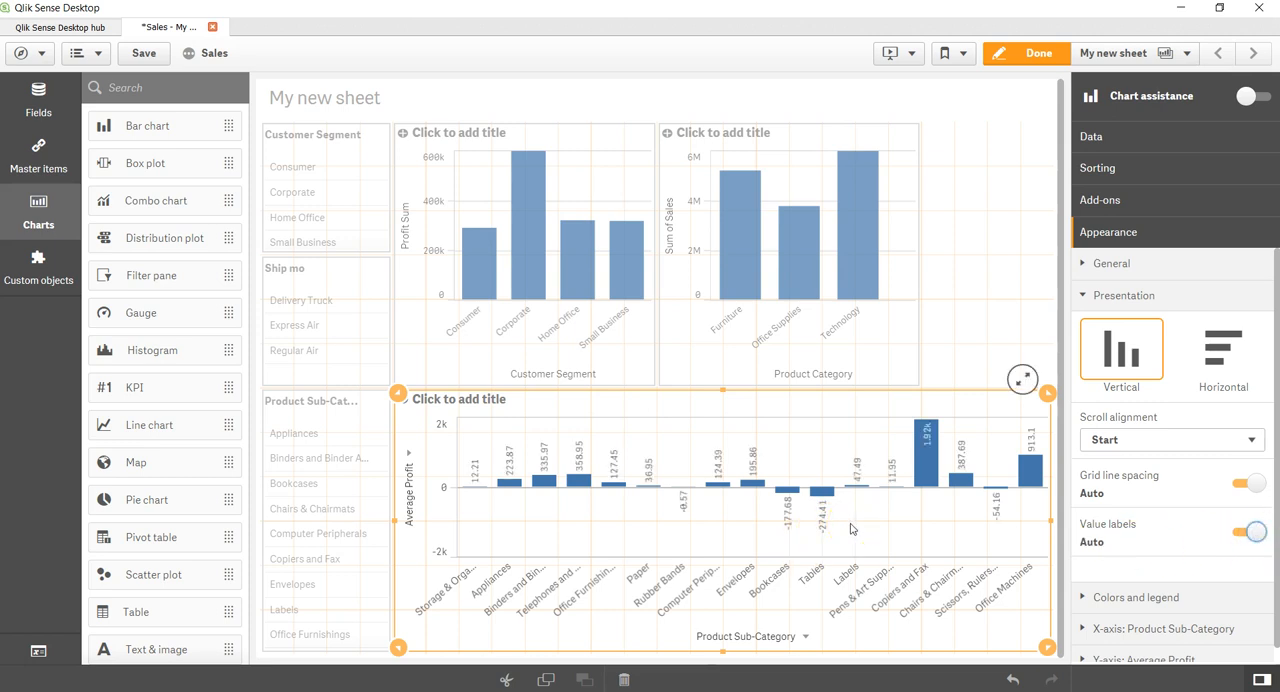
# Turn on value labels for the Product Category and Customer Segment charts
pyautogui.click(817, 207)
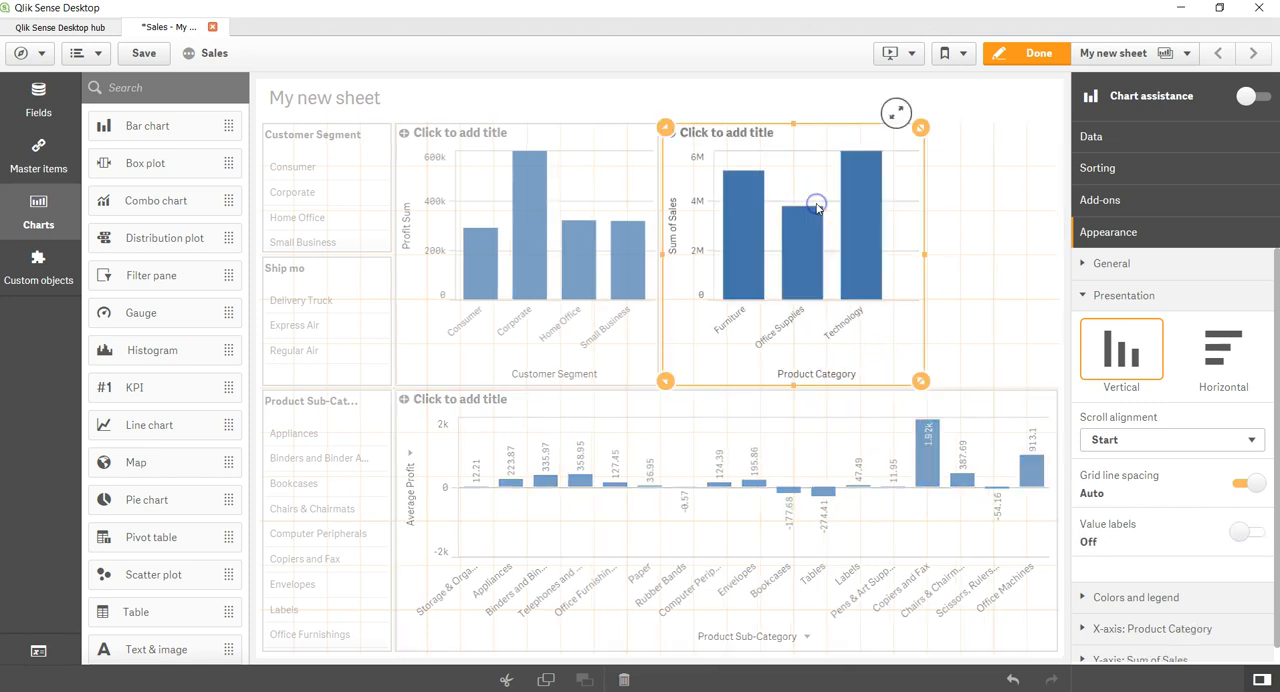
pyautogui.click(1248, 533)
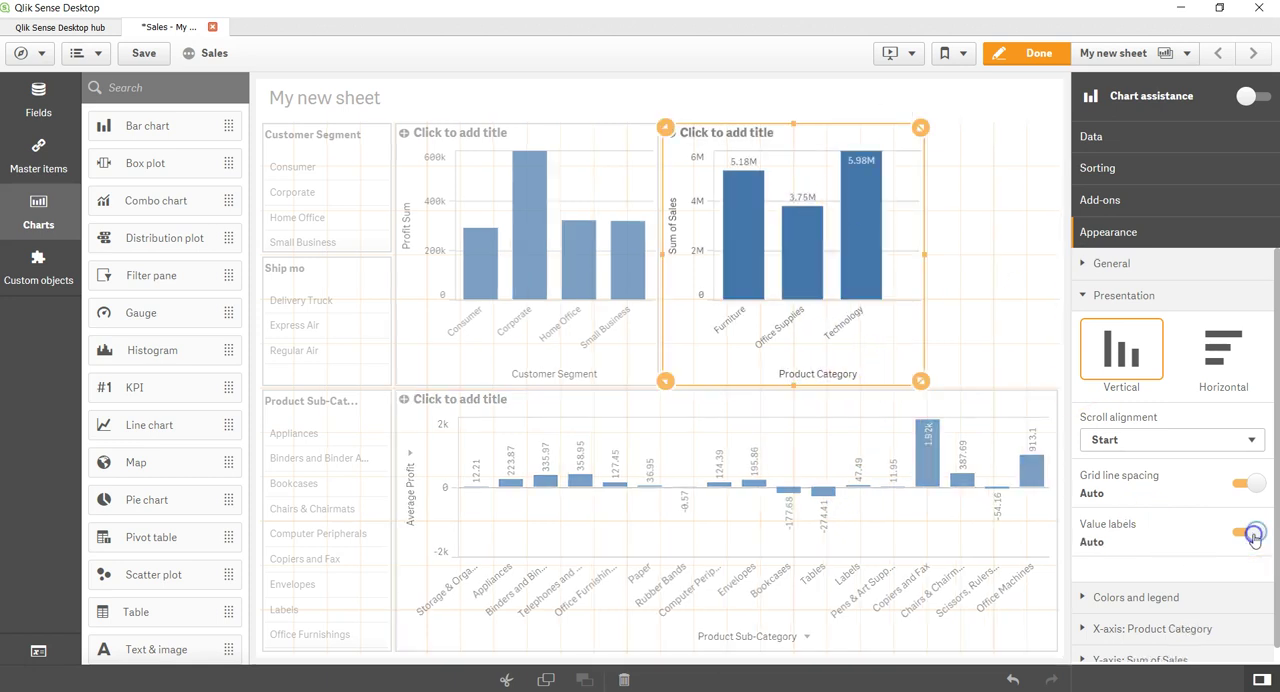
pyautogui.click(586, 295)
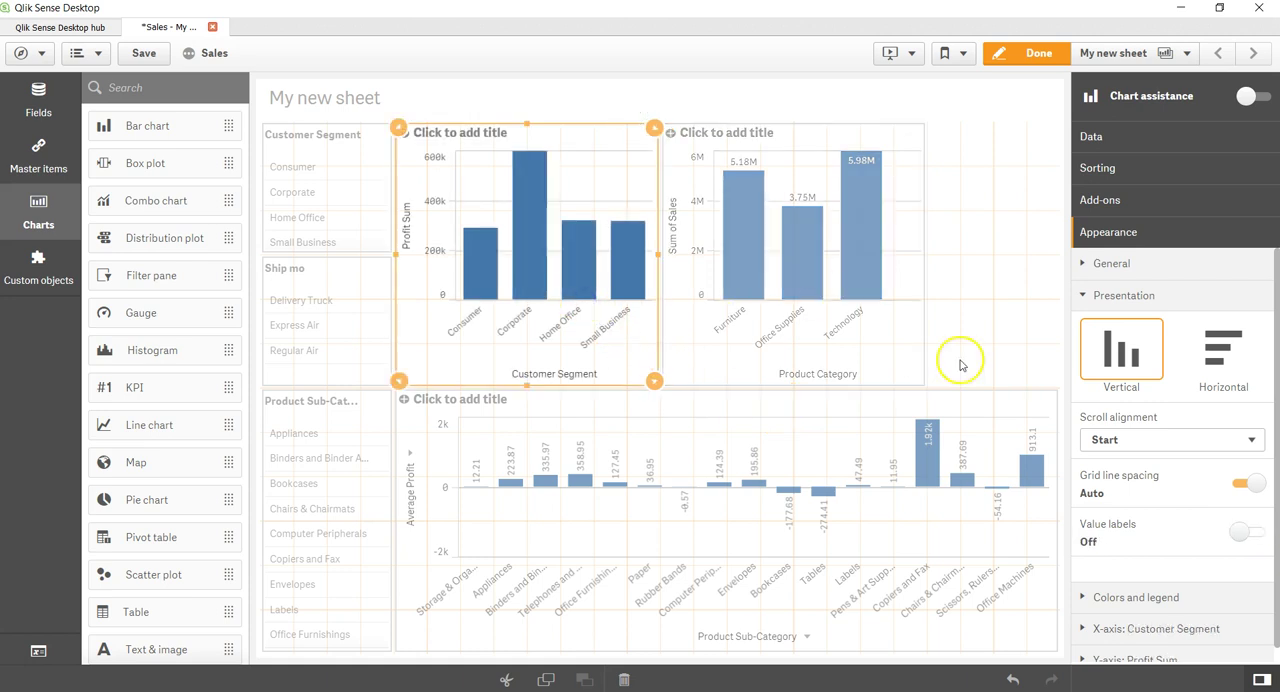
pyautogui.click(1248, 533)
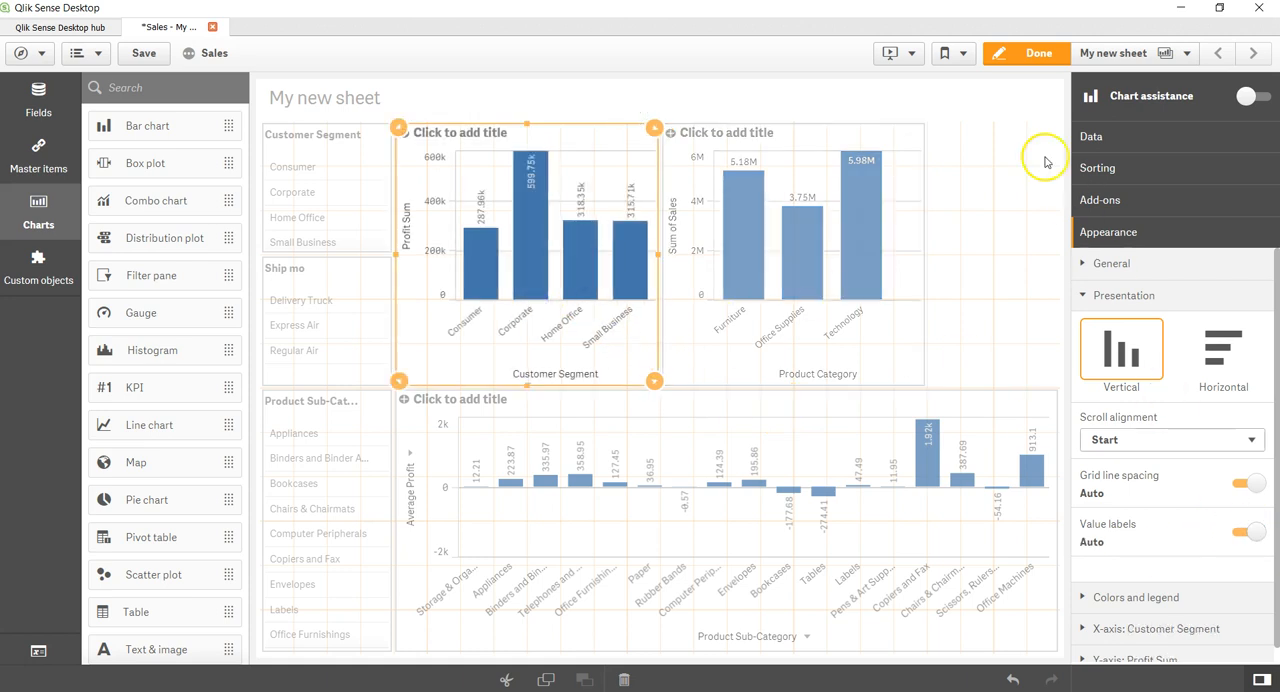
pyautogui.click(1038, 53)
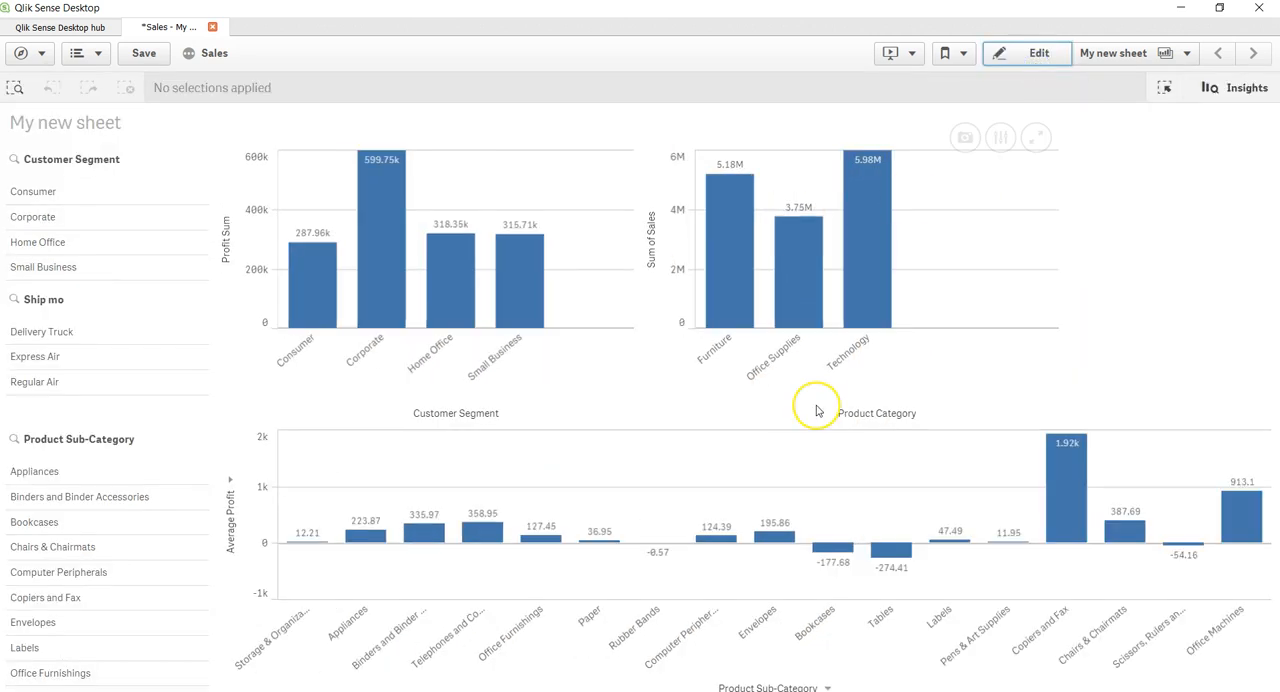